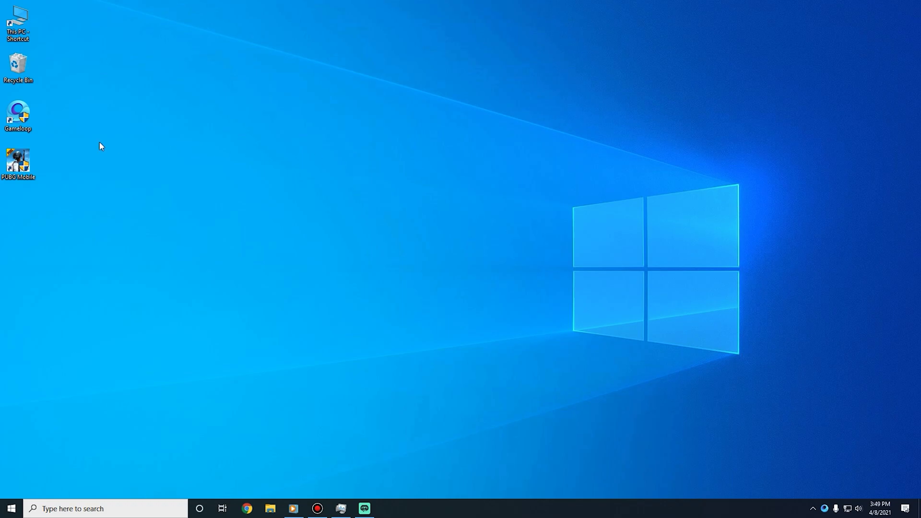
- Launch GameLoop and open its Diagnostic Tool to check the SD storage path
double_click(24, 117)
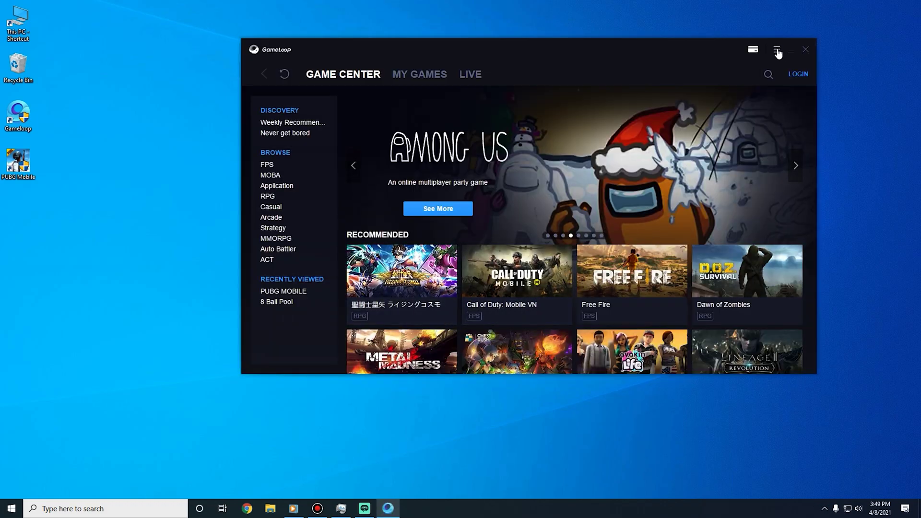
click(777, 51)
click(776, 111)
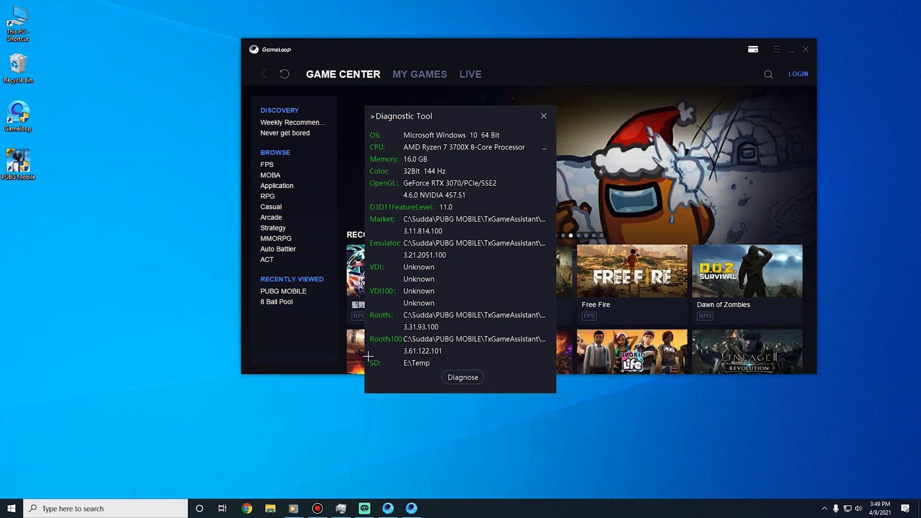
mouse_move(369, 354)
mouse_down()
mouse_move(410, 375)
mouse_move(448, 373)
mouse_up()
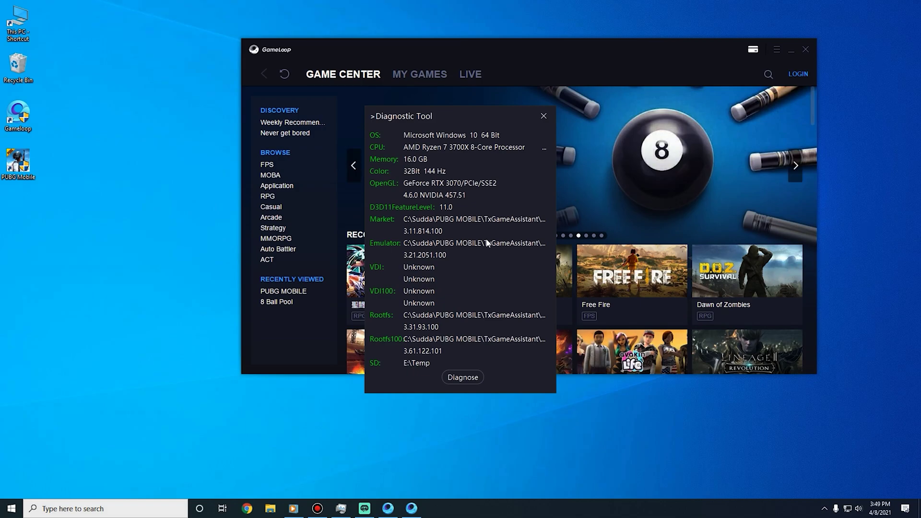
- Open the Temp folder on Local Disk (E:) in File Explorer
double_click(18, 21)
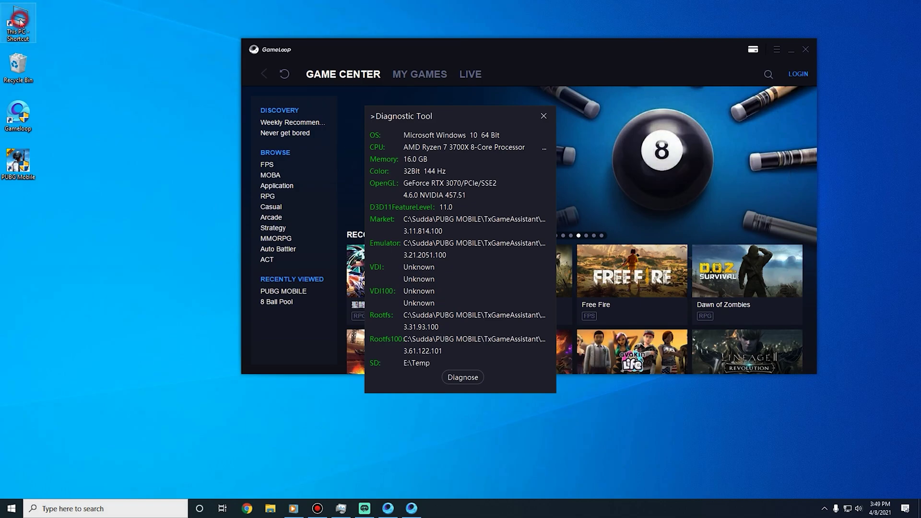
drag(585, 117, 585, 168)
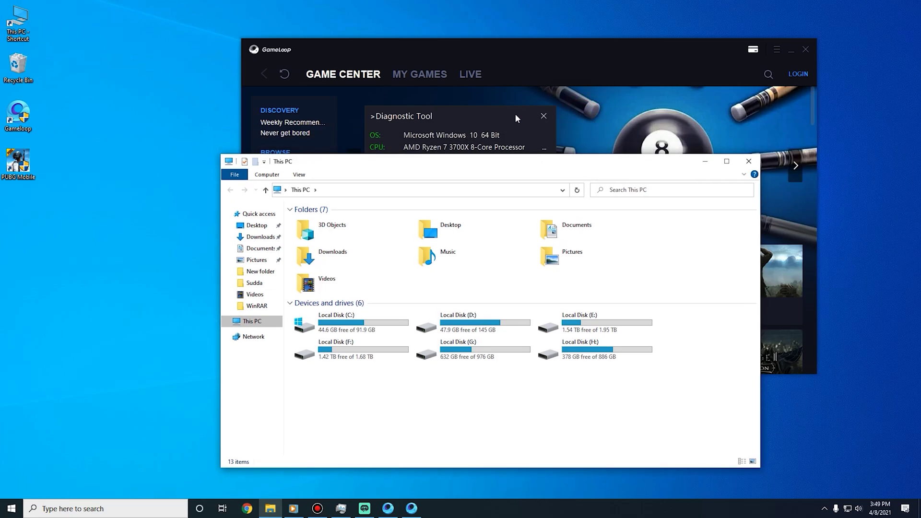
click(498, 440)
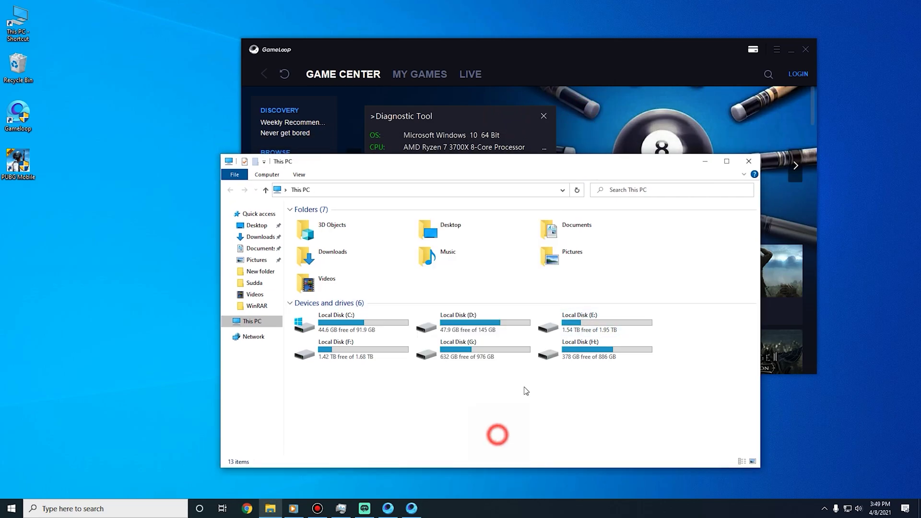
double_click(587, 321)
double_click(537, 241)
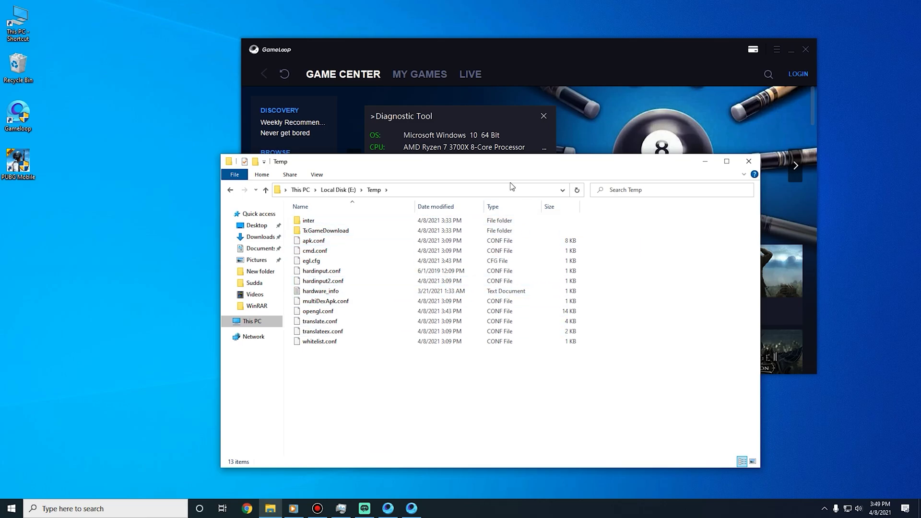
- Close the Diagnostic Tool and GameLoop, keeping the Temp folder window open
click(489, 116)
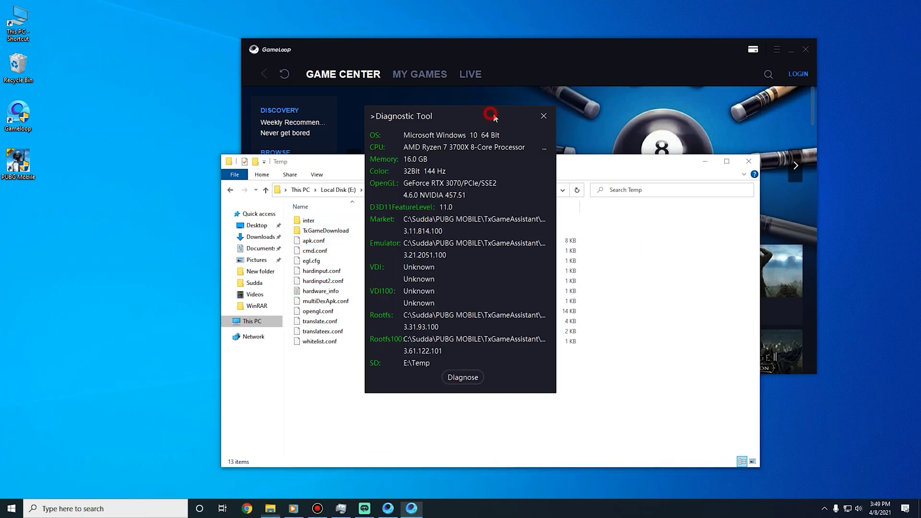
click(543, 118)
click(805, 49)
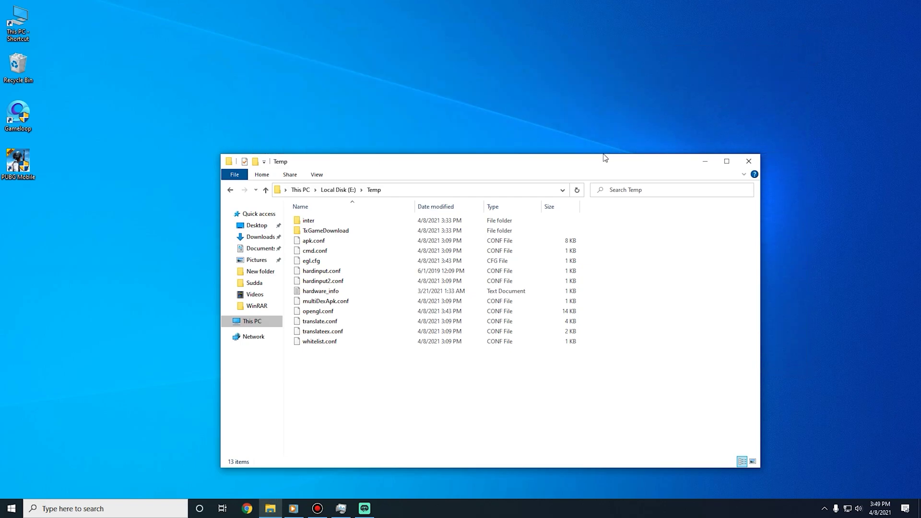
drag(584, 162, 614, 149)
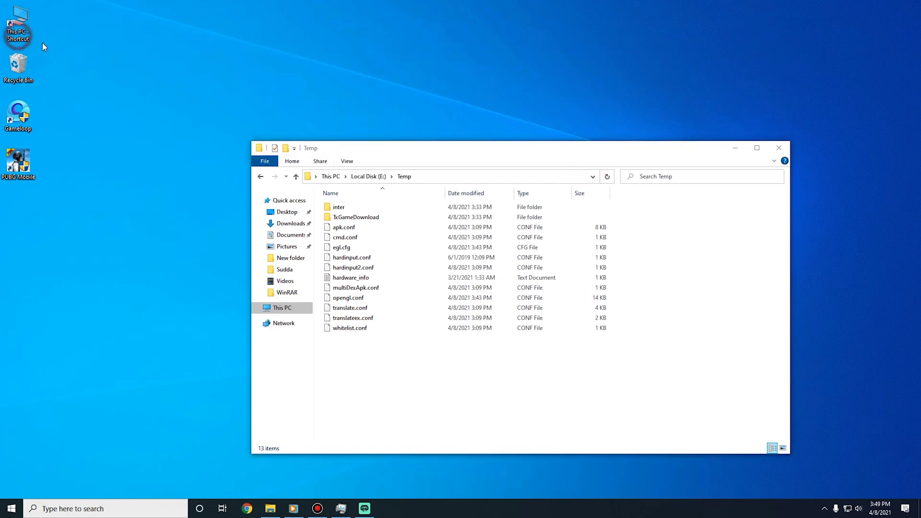
- Open a second File Explorer window at C:\Sudda\PUBG MOBILE\TxGameAssistant
drag(503, 160, 375, 133)
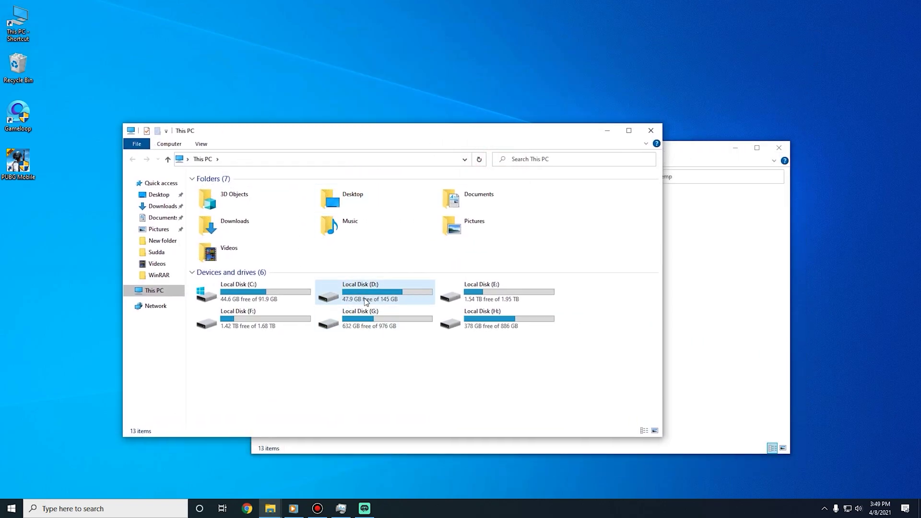
double_click(290, 292)
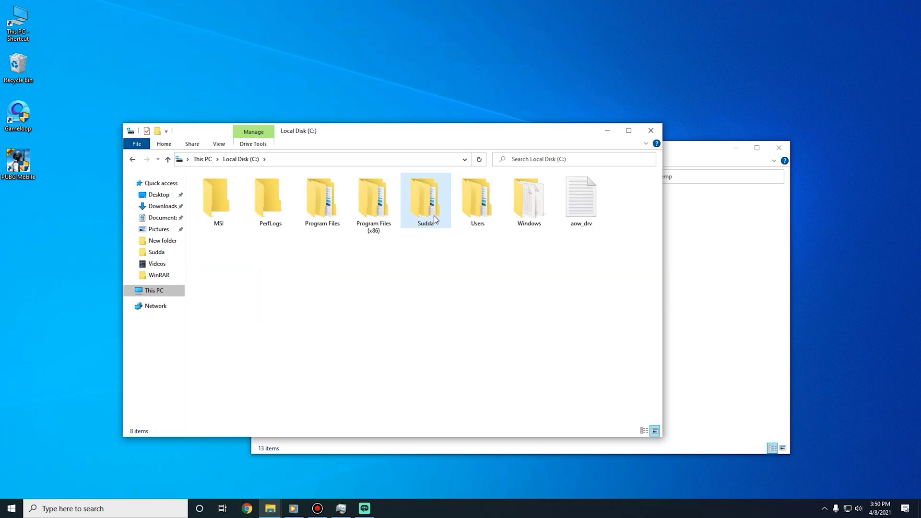
double_click(429, 214)
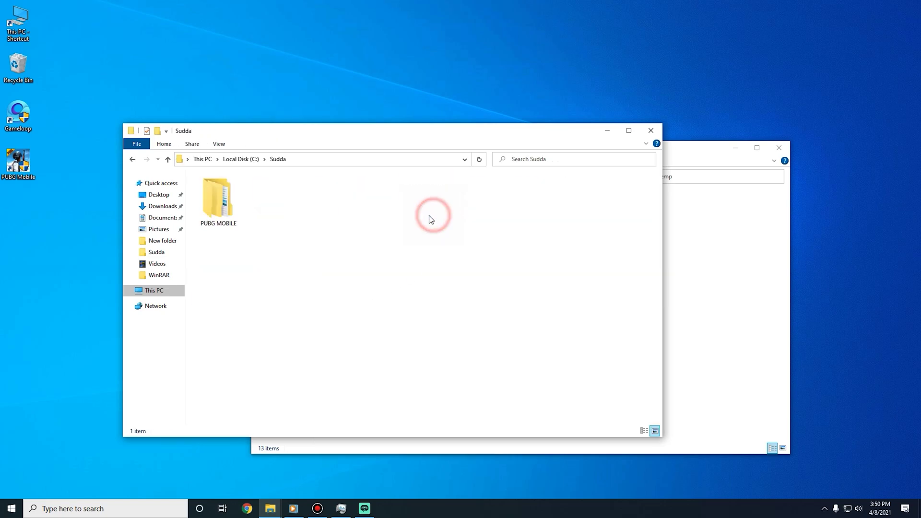
double_click(230, 217)
drag(376, 132, 335, 128)
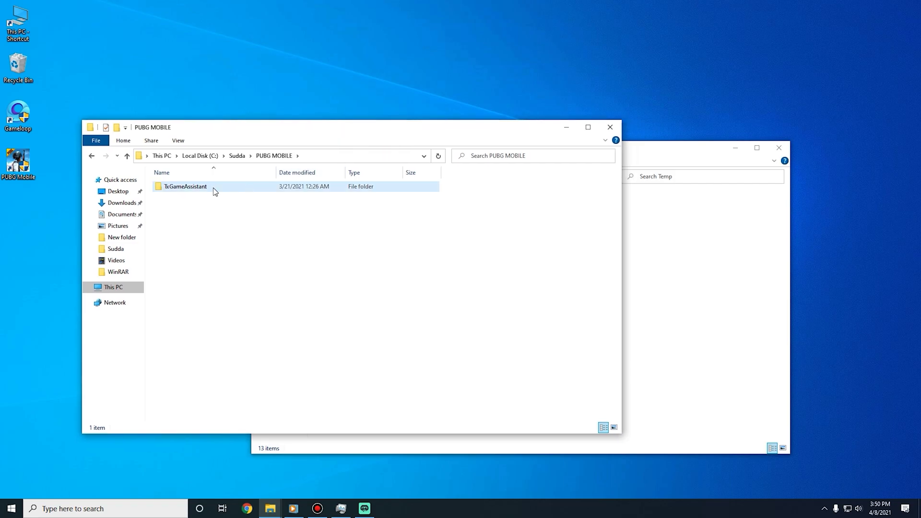
double_click(216, 189)
right_click(252, 269)
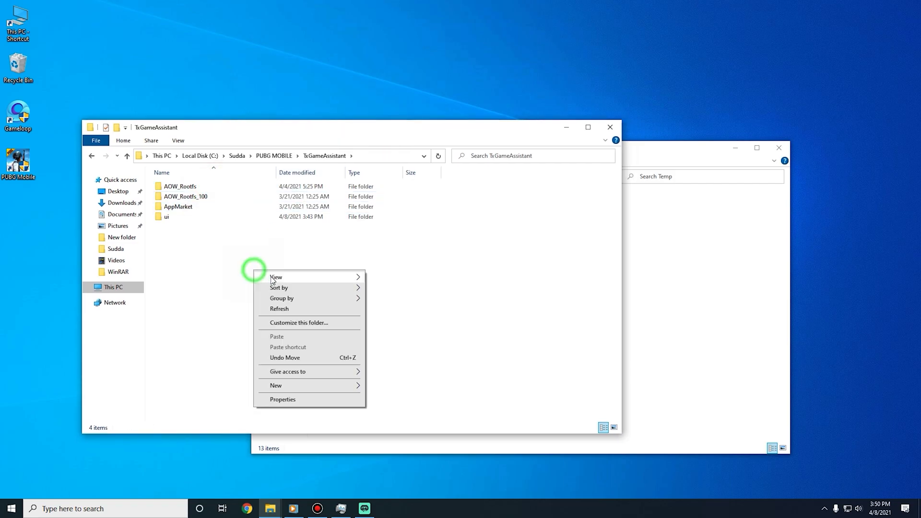
click(297, 387)
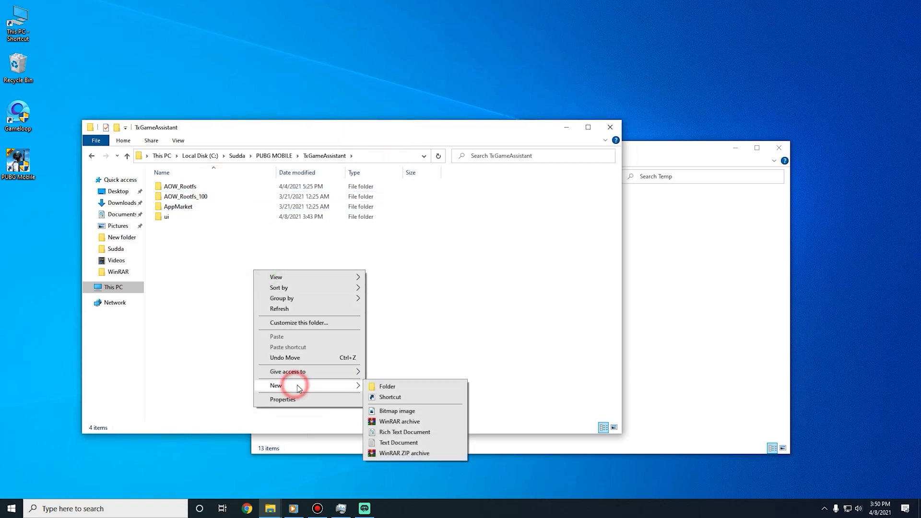
click(384, 386)
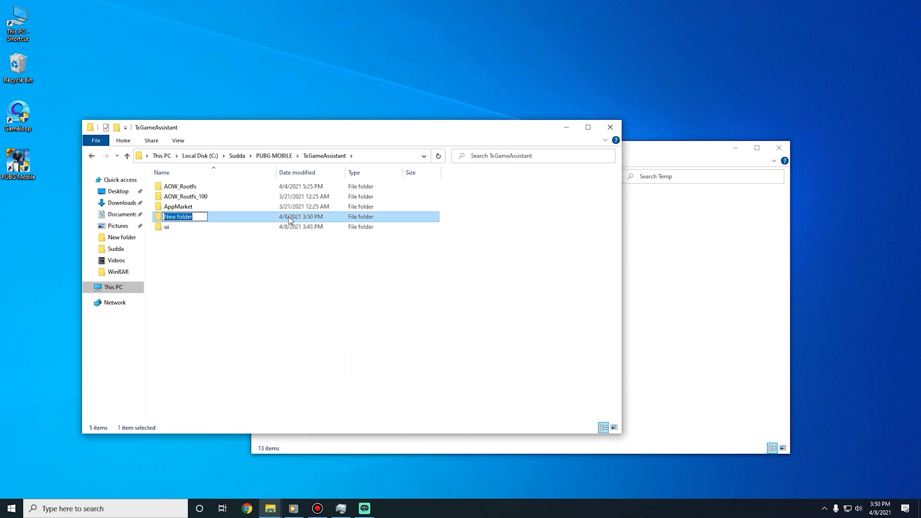
click(290, 220)
key(Delete)
- Move the Temp folder from Local Disk (E:) into the TxGameAssistant folder and close the E: drive window
click(637, 293)
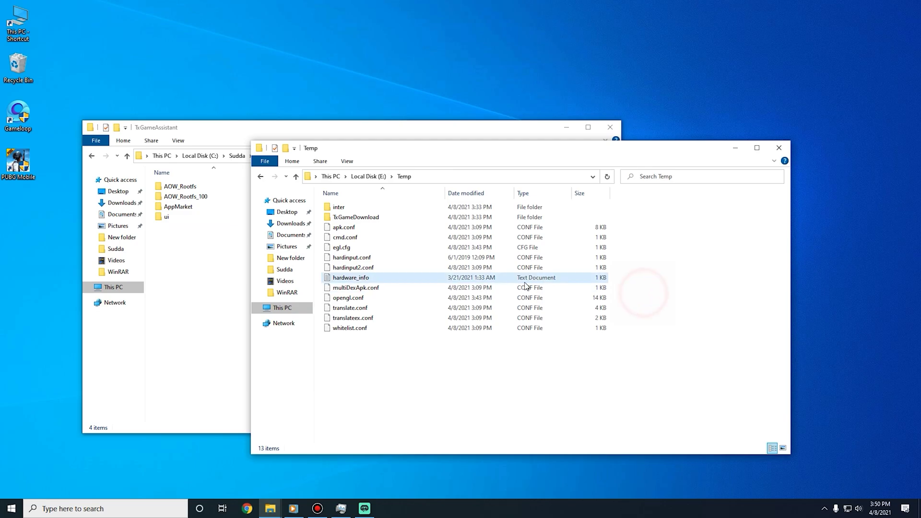
click(261, 177)
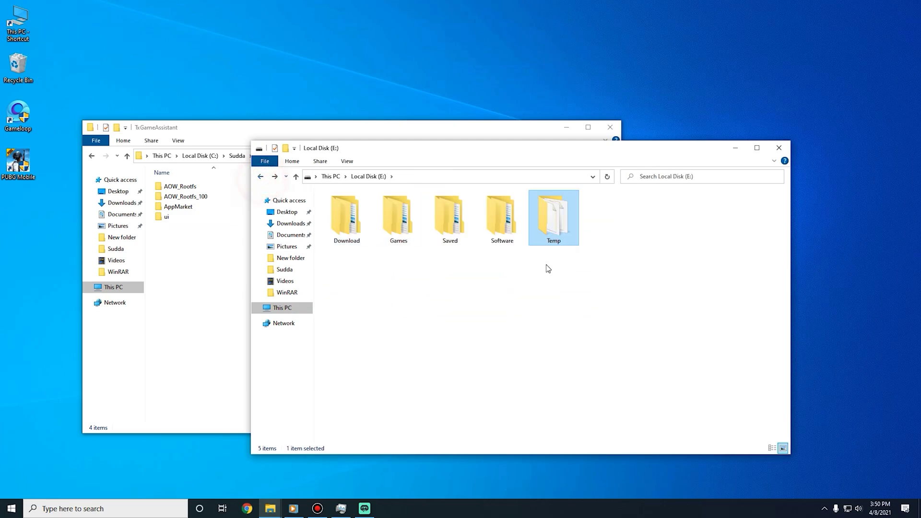
right_click(552, 229)
click(579, 384)
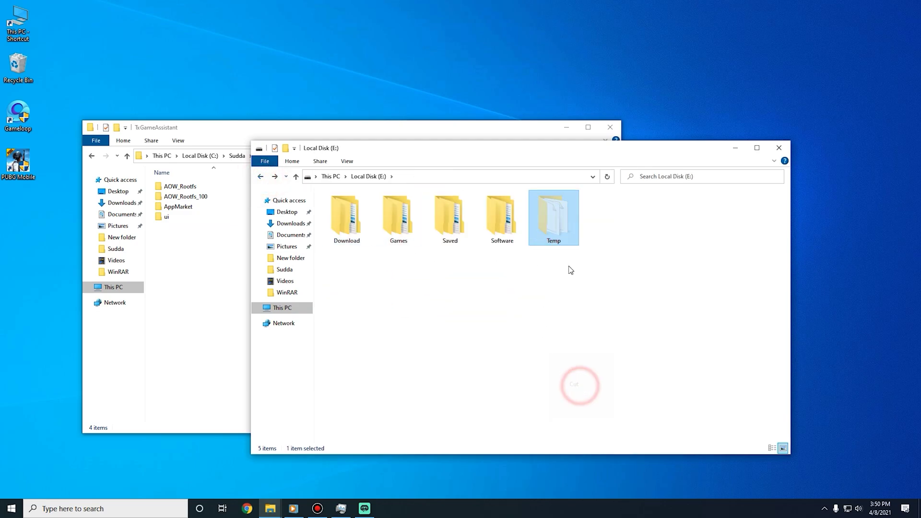
drag(530, 141, 545, 147)
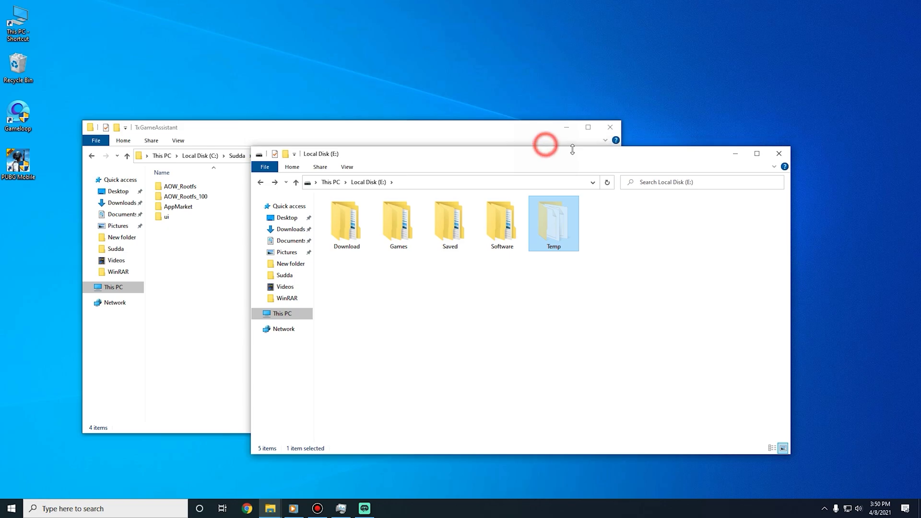
click(416, 144)
right_click(235, 267)
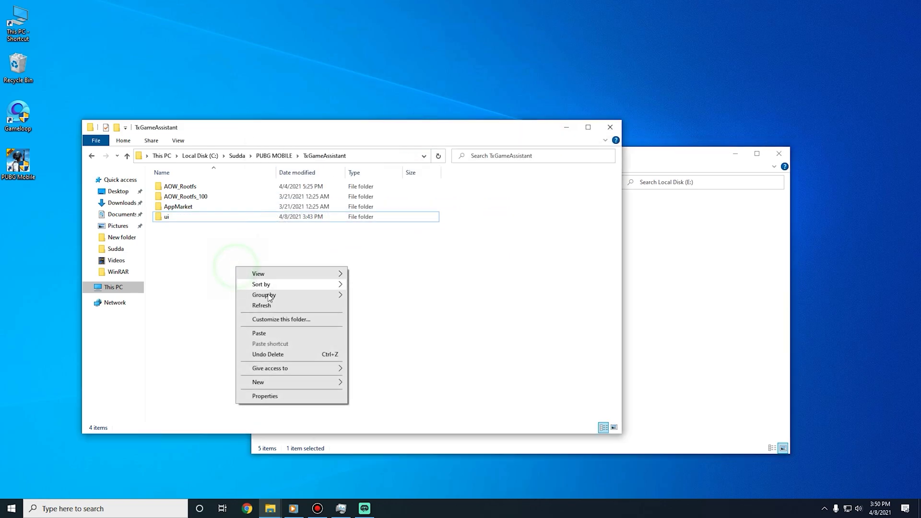
click(275, 338)
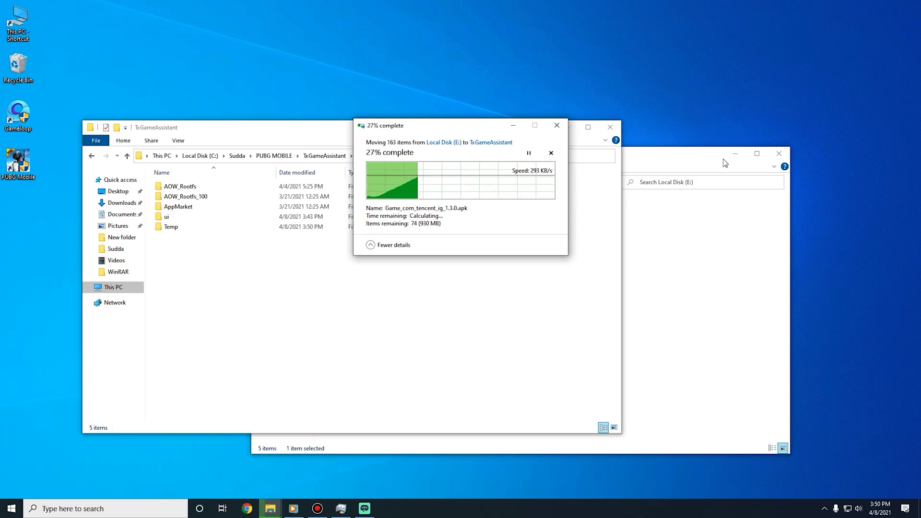
click(784, 157)
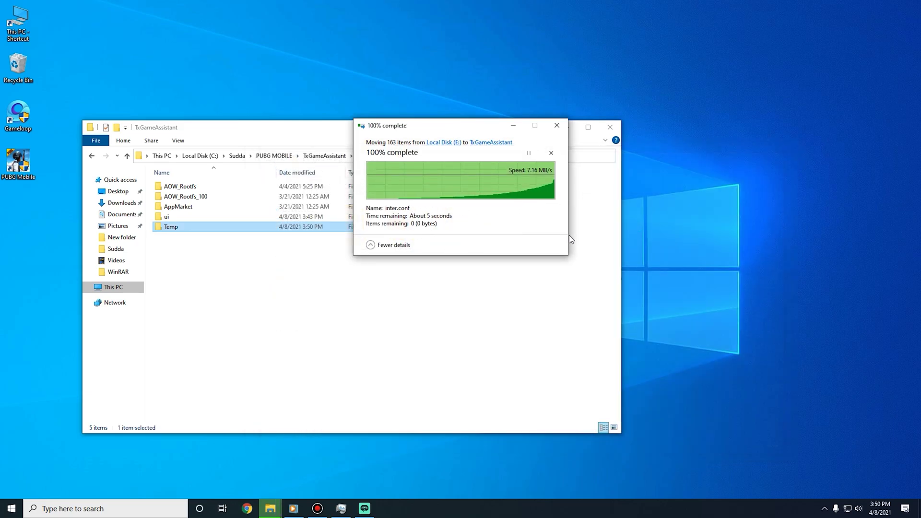
- Search Windows for the Registry Editor and open it
drag(348, 129, 379, 134)
click(356, 105)
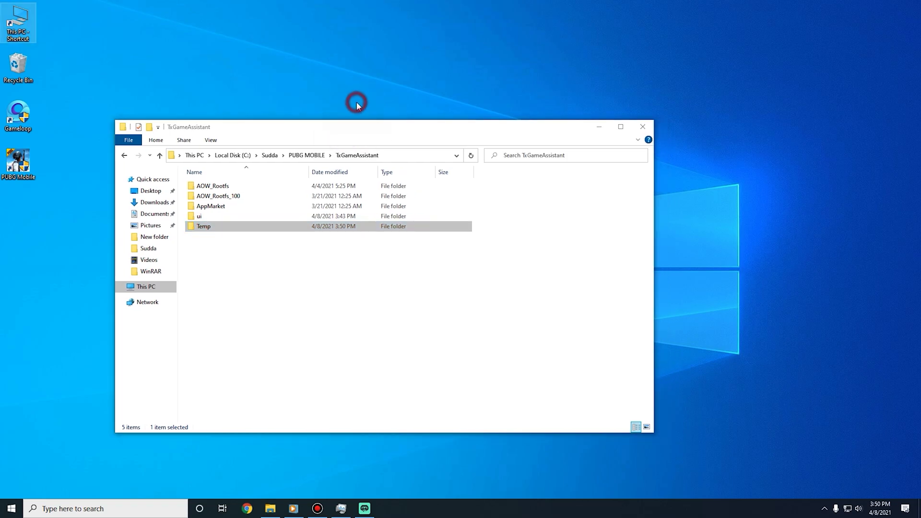
click(107, 508)
text(re)
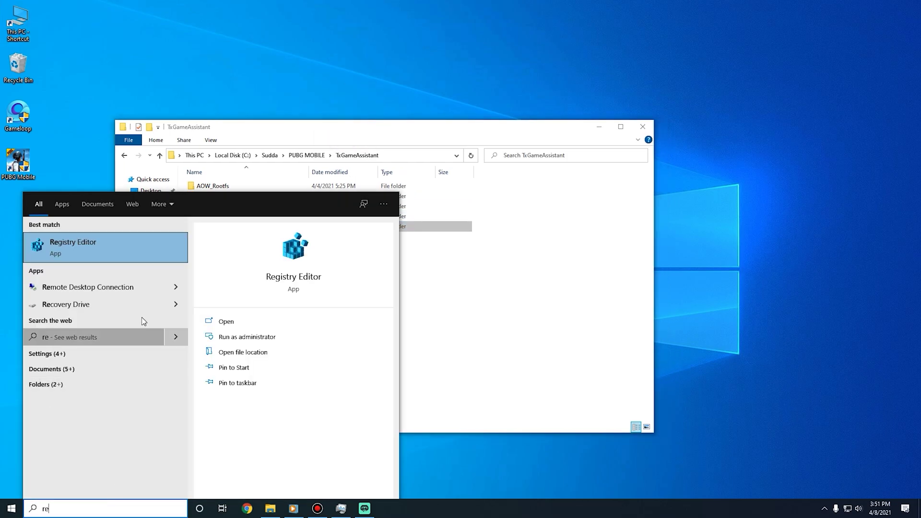
click(143, 254)
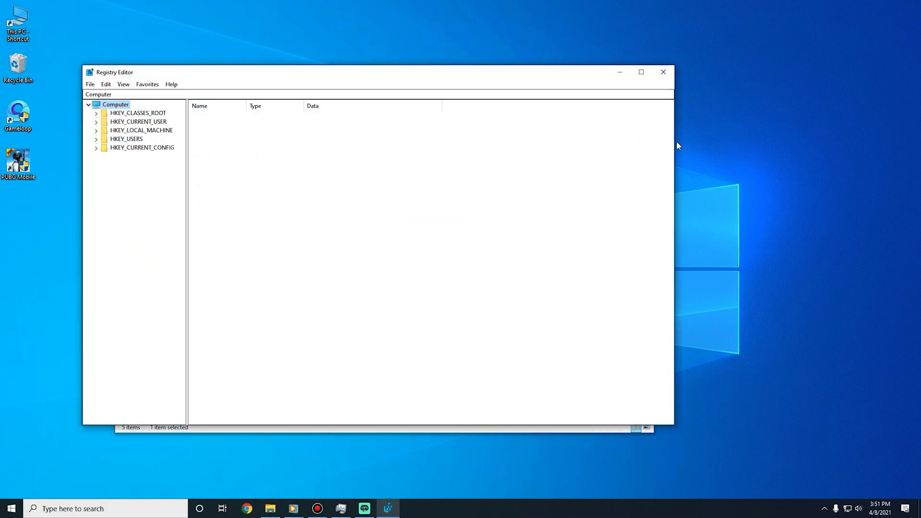
click(764, 118)
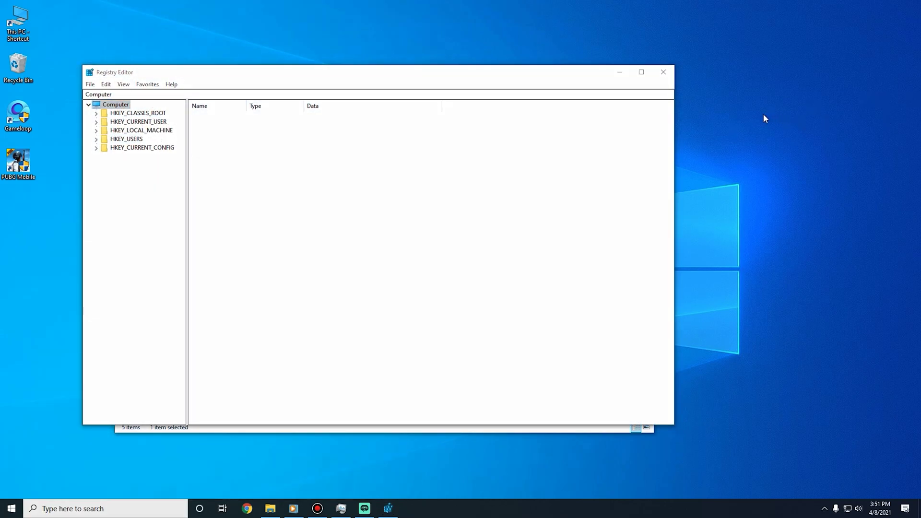
drag(707, 107, 730, 118)
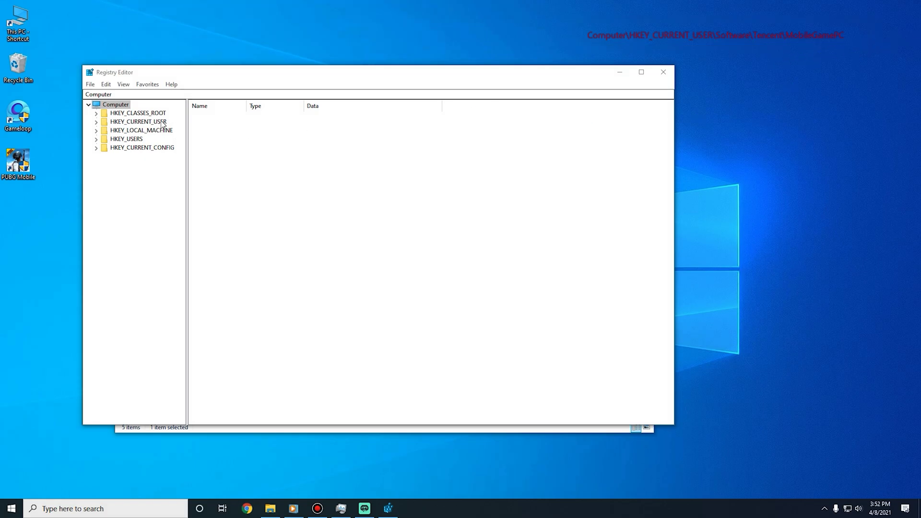
- Navigate to the registry key HKEY_CURRENT_USER\Software\Tencent\MobileGamePC
click(97, 122)
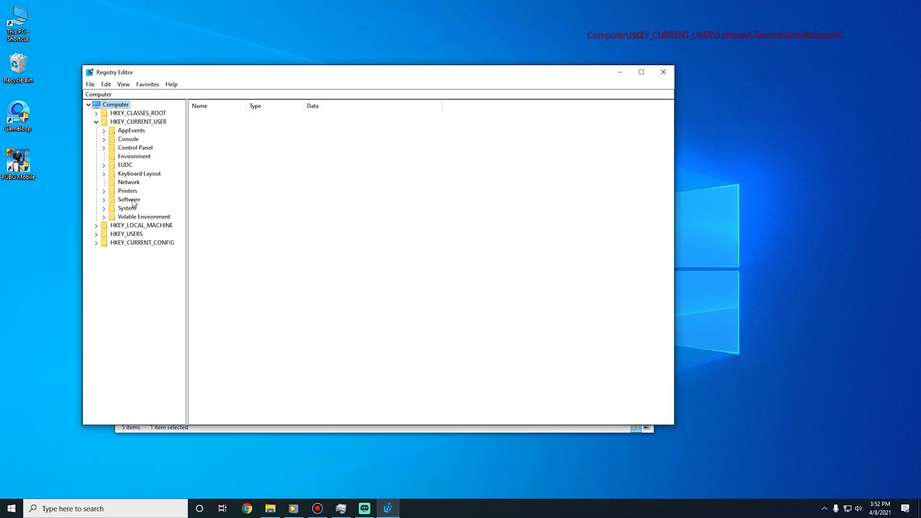
click(105, 200)
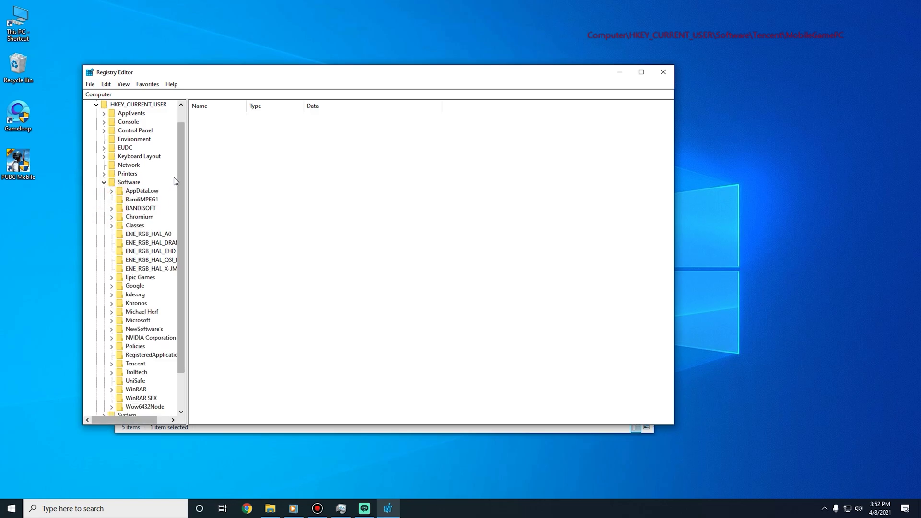
drag(180, 175, 181, 207)
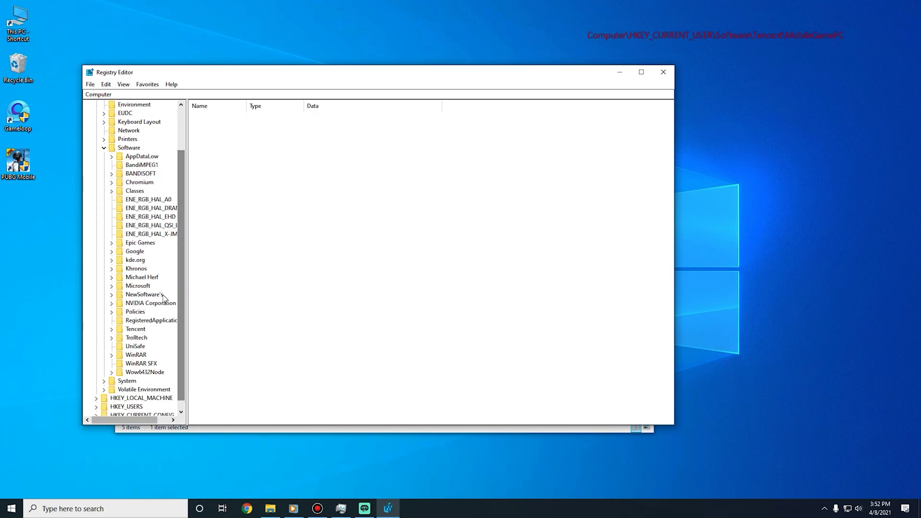
click(136, 329)
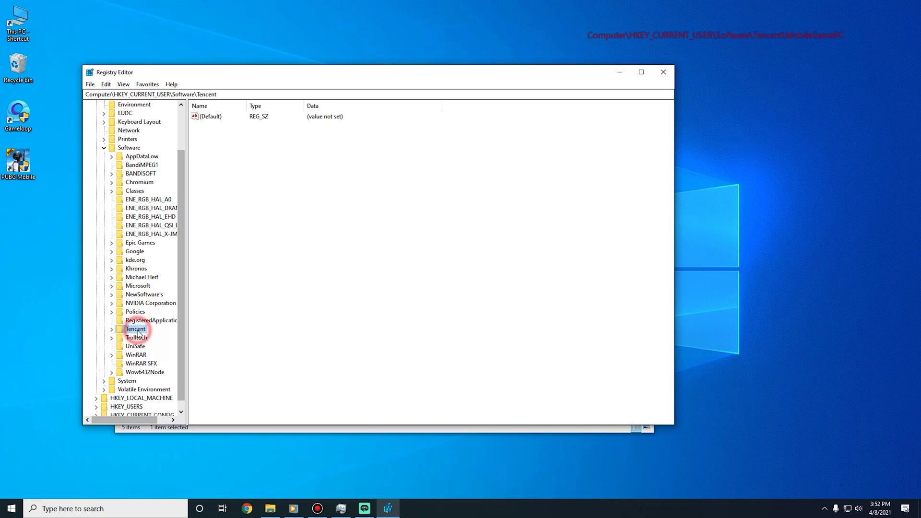
click(111, 330)
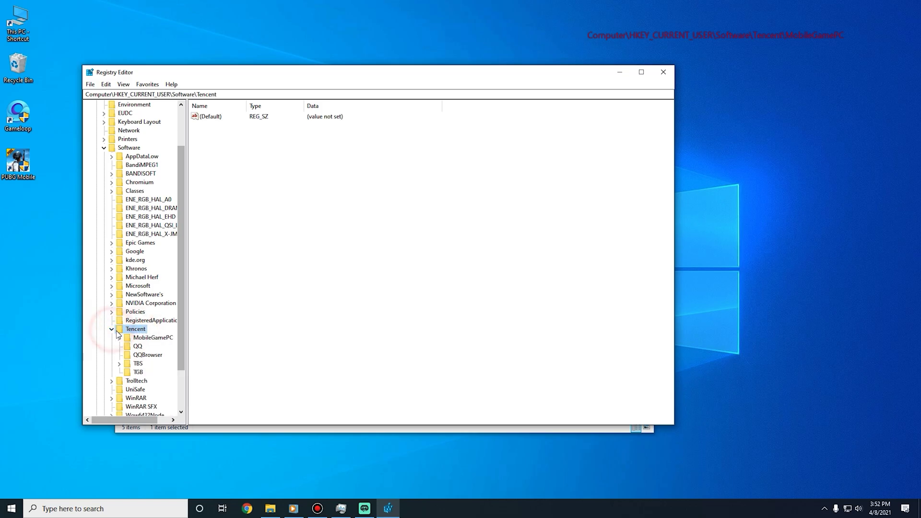
click(153, 337)
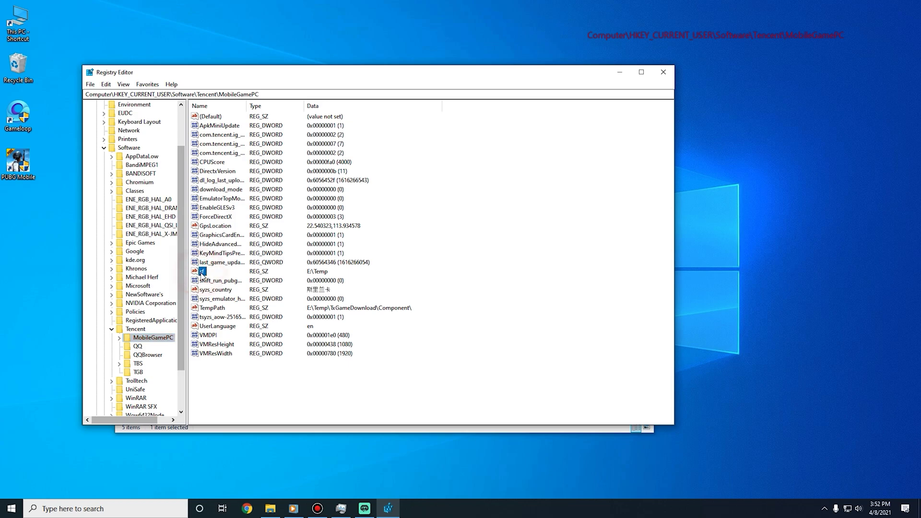
- Open the sf string value for editing and copy the path of the Temp folder inside TxGameAssistant from File Explorer
right_click(201, 273)
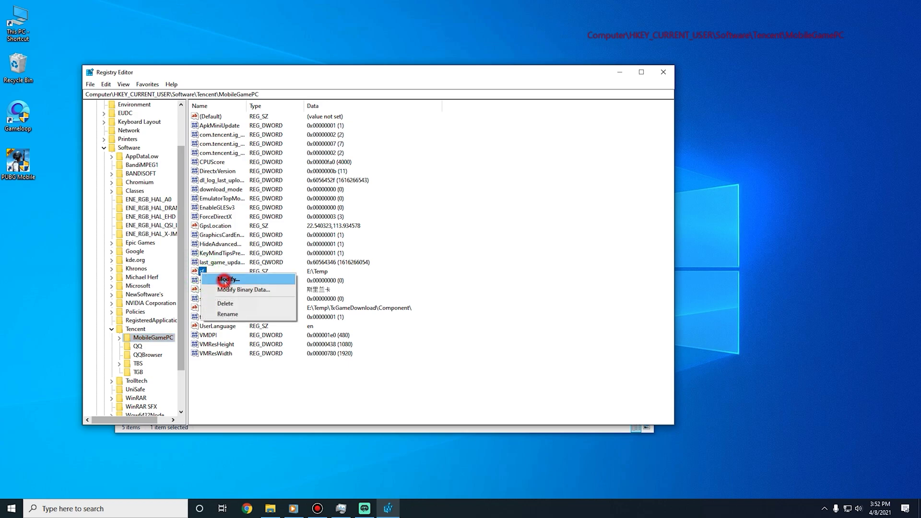
click(226, 280)
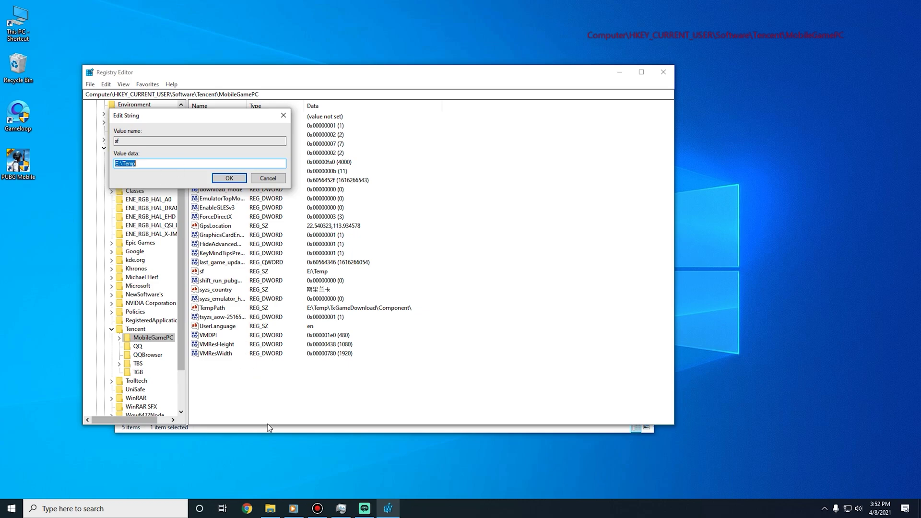
click(267, 427)
drag(384, 131, 586, 171)
double_click(273, 251)
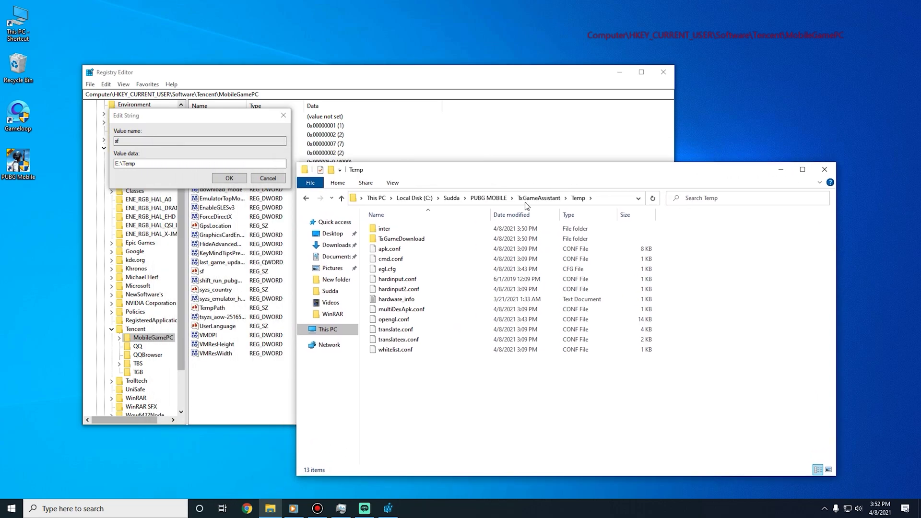
click(600, 203)
right_click(553, 197)
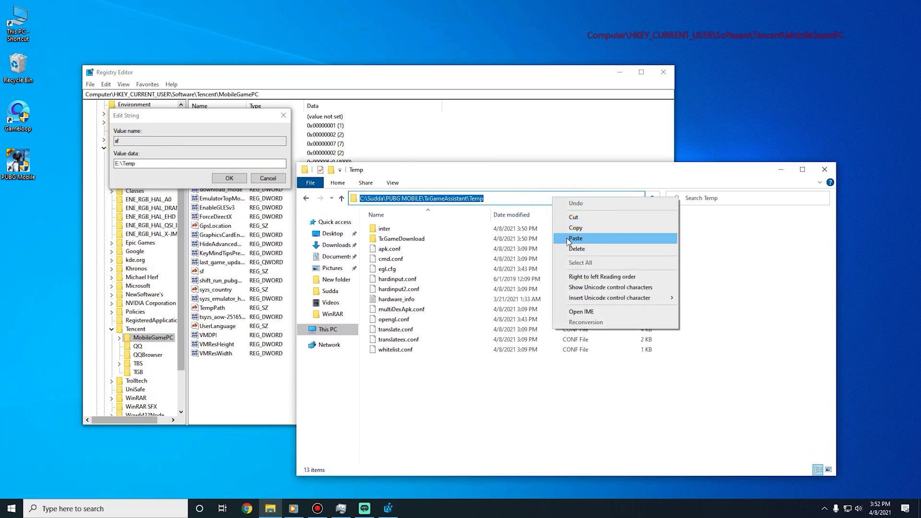
click(585, 230)
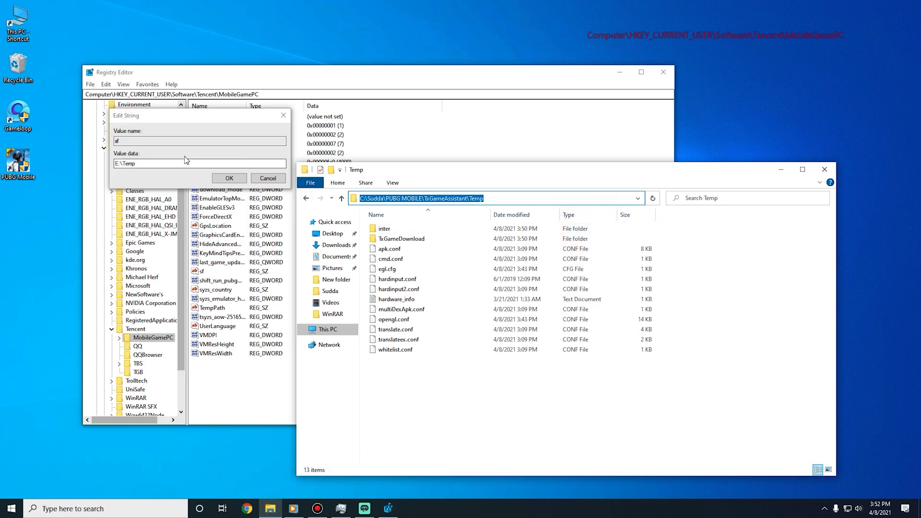
- Set the sf value data to C:\Sudda\PUBG MOBILE\TxGameAssistant\Temp and close the Registry Editor and File Explorer
drag(154, 163, 115, 163)
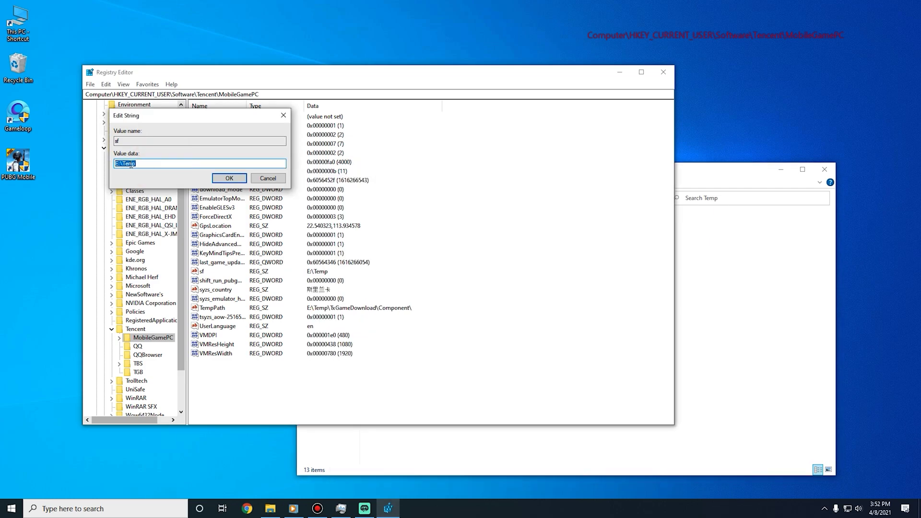
right_click(131, 164)
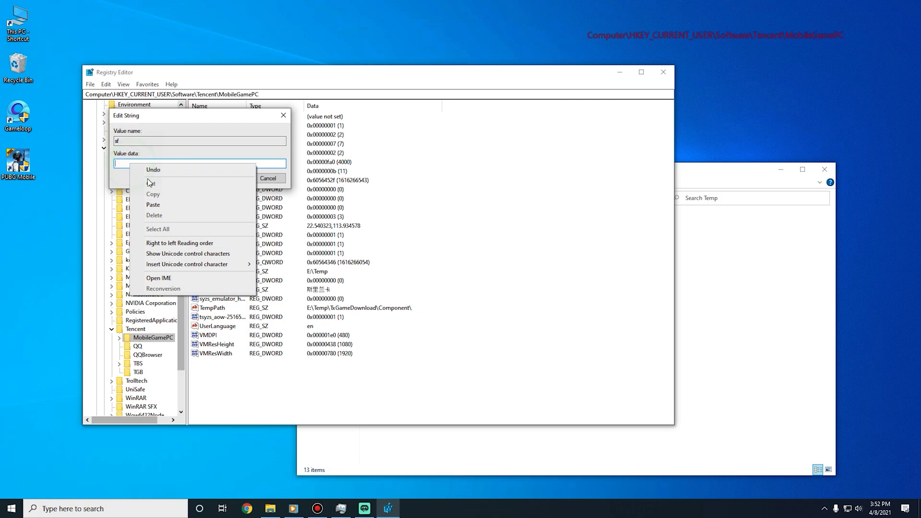
click(165, 202)
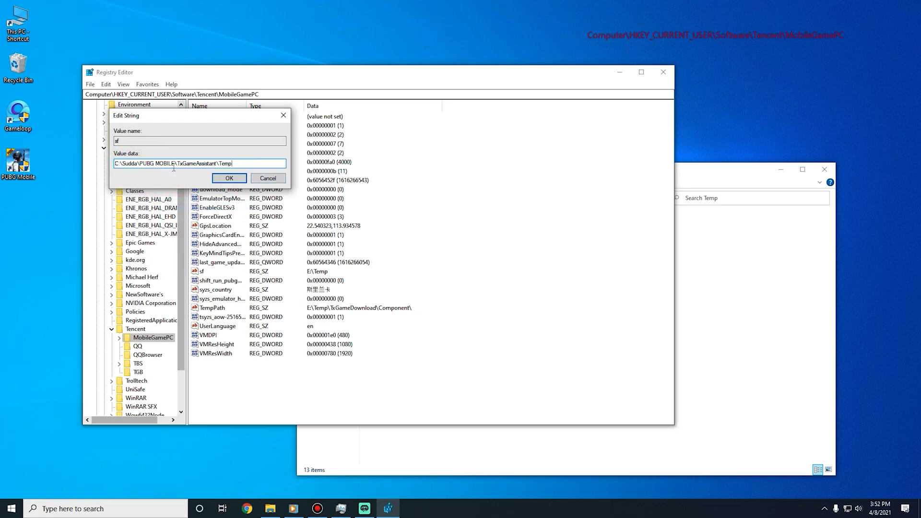
click(230, 178)
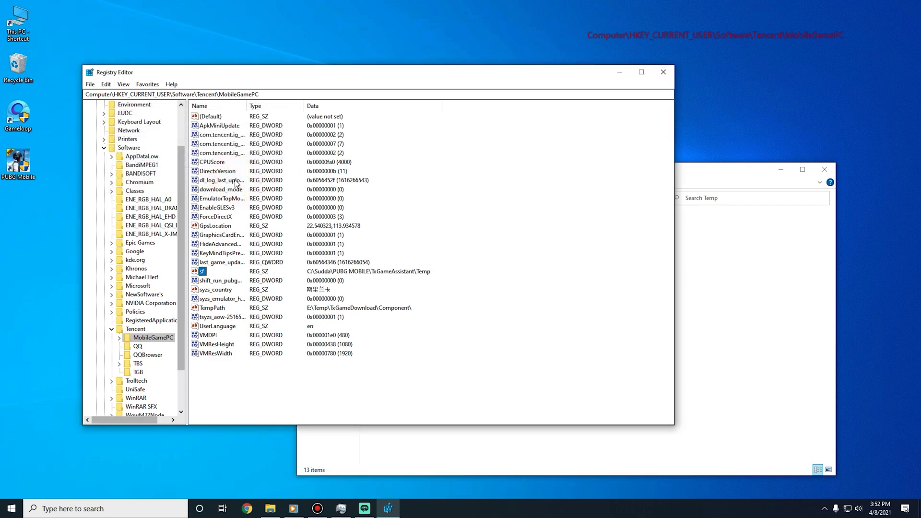
click(665, 74)
click(821, 171)
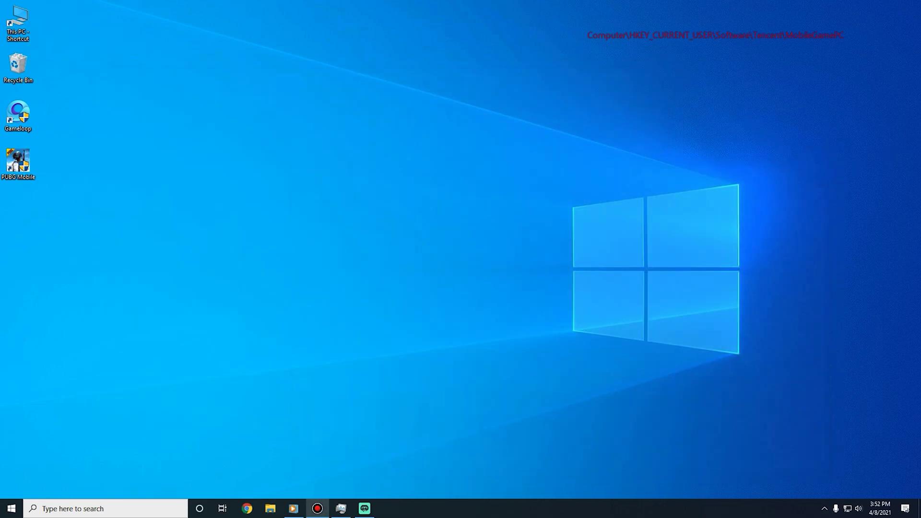
drag(573, 17, 840, 55)
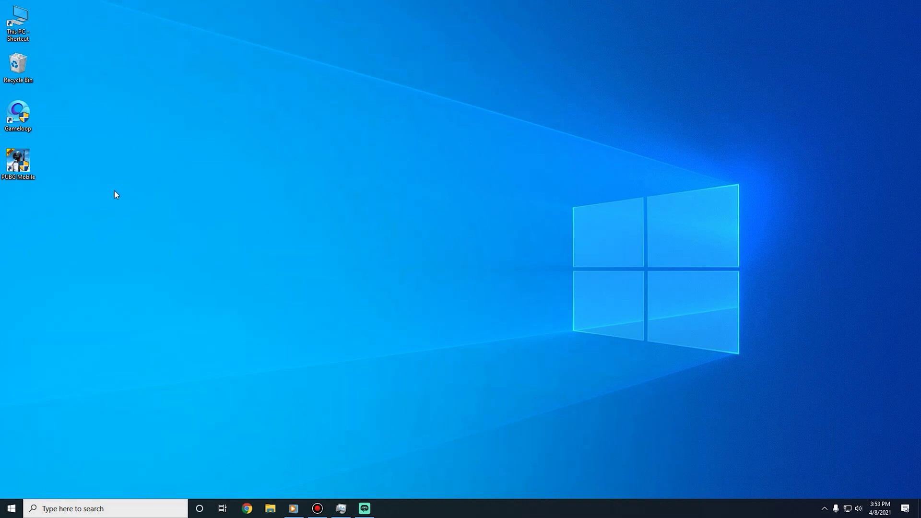
- Launch GameLoop and open its Diagnostic Tool to check the SD path
double_click(30, 116)
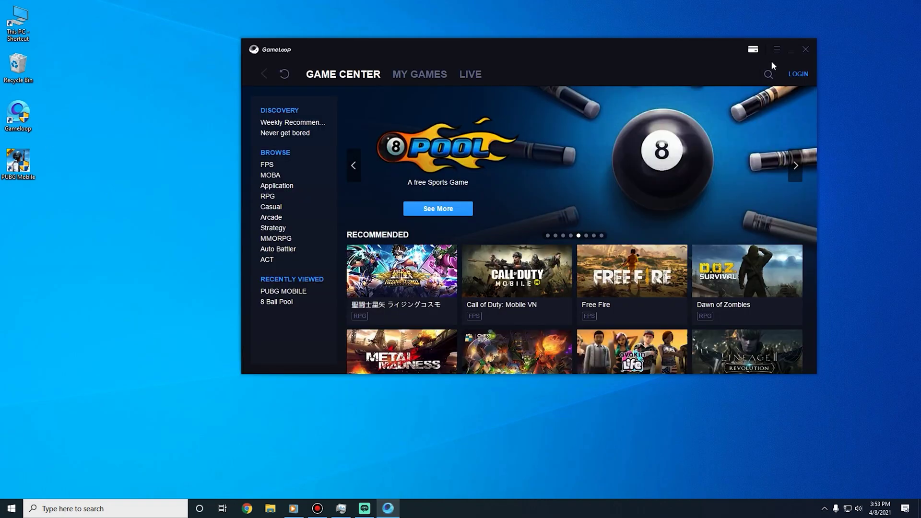
click(778, 52)
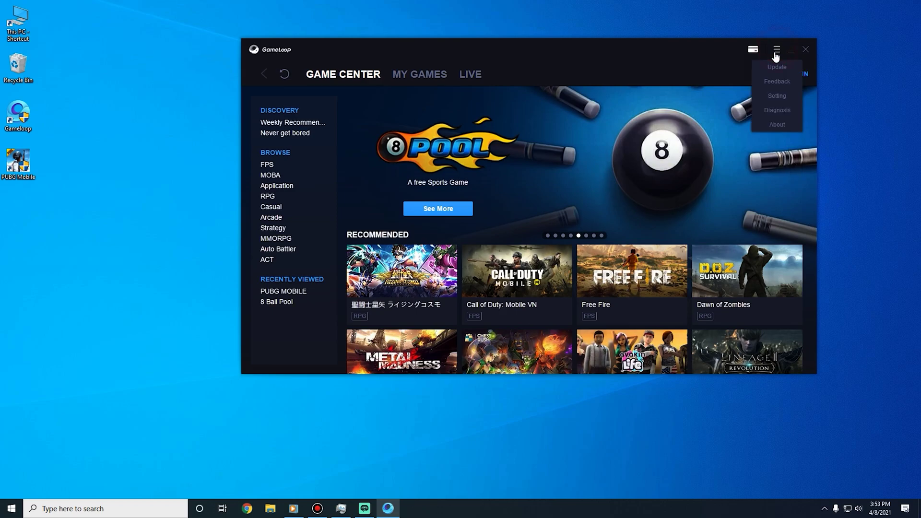
click(775, 111)
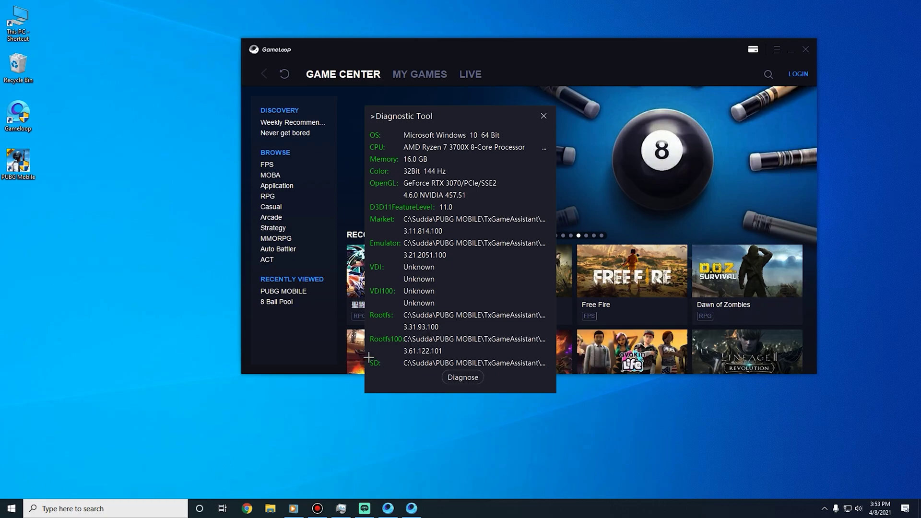
mouse_move(371, 357)
mouse_down()
mouse_move(420, 370)
mouse_move(551, 371)
mouse_up()
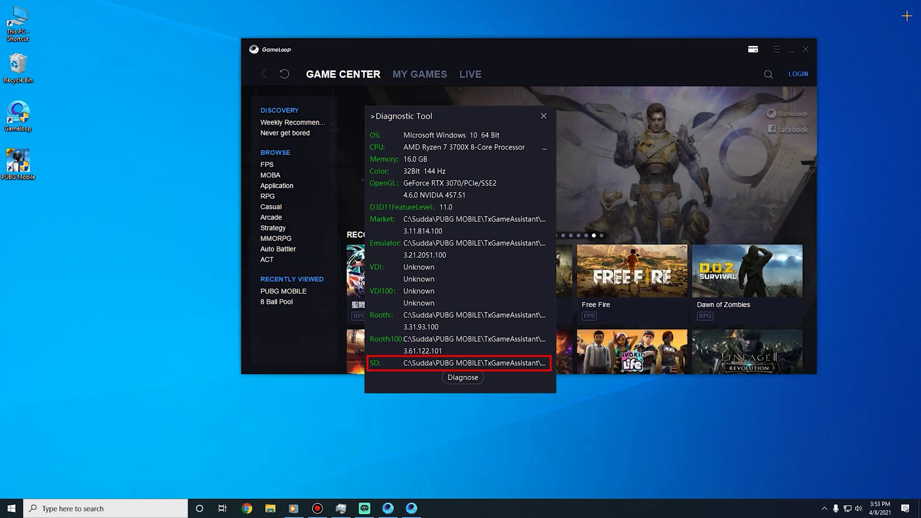
- Browse to C:\Sudda\PUBG MOBILE\TxGameAssistant\Temp to compare it with the SD path, and close the folder and the Diagnostic Tool
double_click(18, 21)
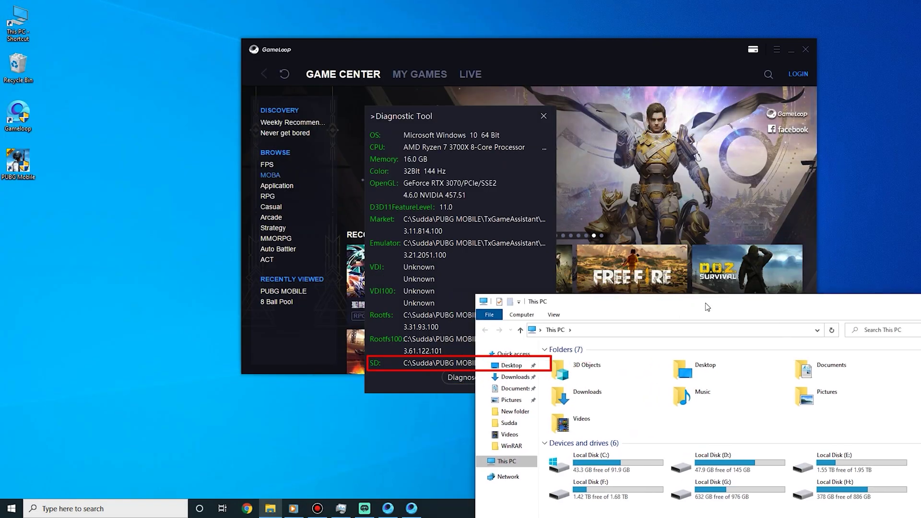
drag(693, 352, 771, 156)
double_click(694, 305)
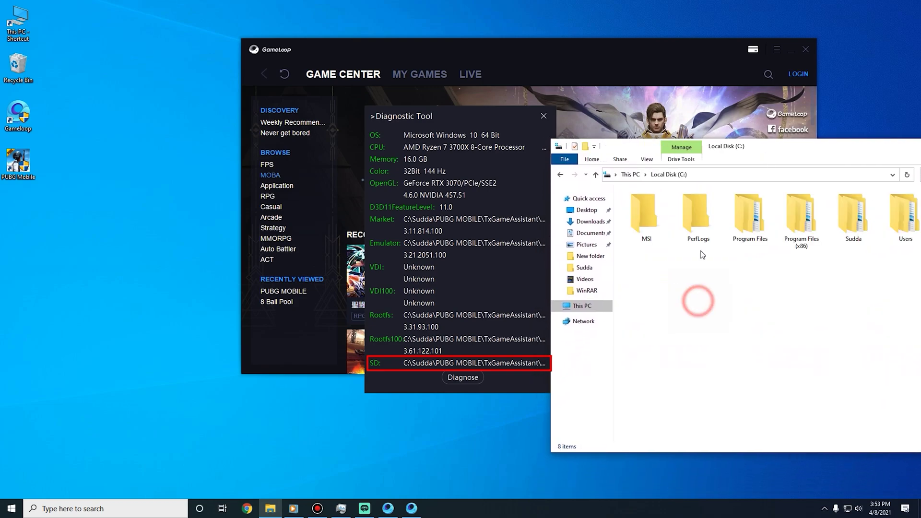
double_click(866, 227)
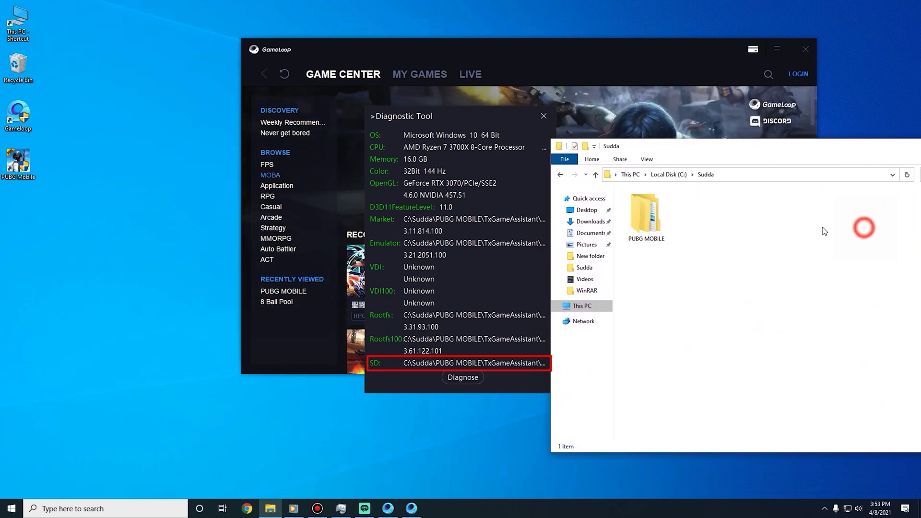
double_click(654, 220)
double_click(676, 205)
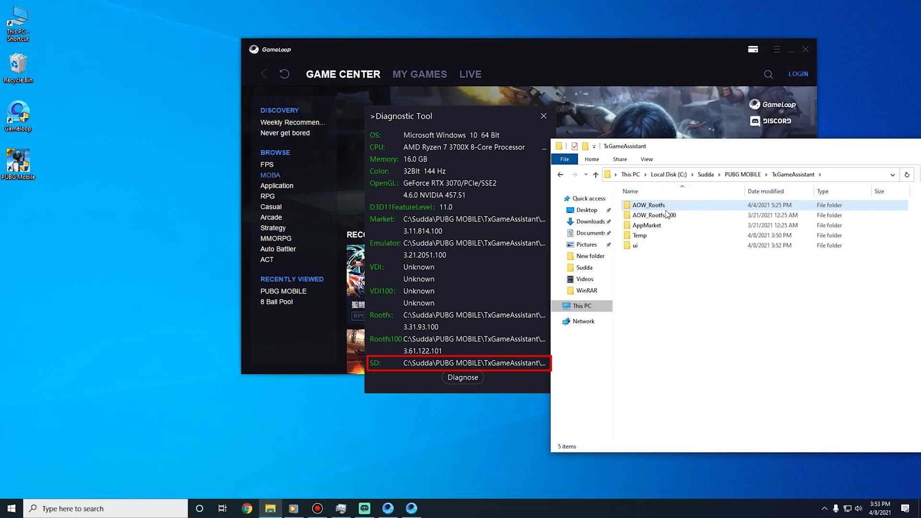
double_click(664, 236)
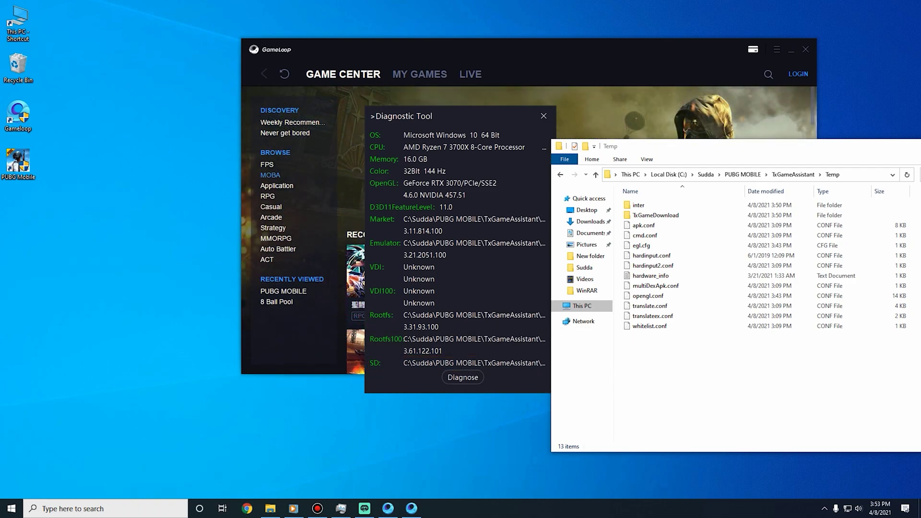
click(542, 116)
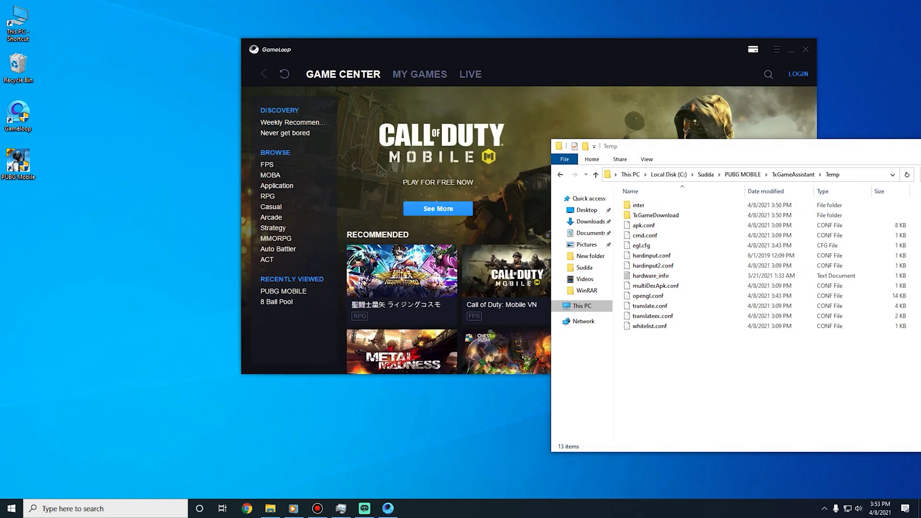
key(alt+F4)
- Launch PUBG MOBILE from GameLoop and dismiss the emulator matchmaking notice in the game lobby
click(283, 291)
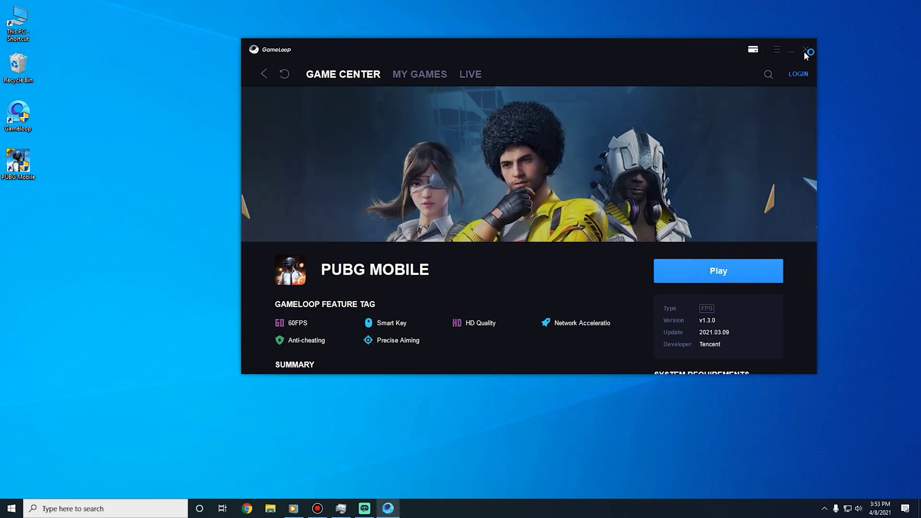
click(805, 50)
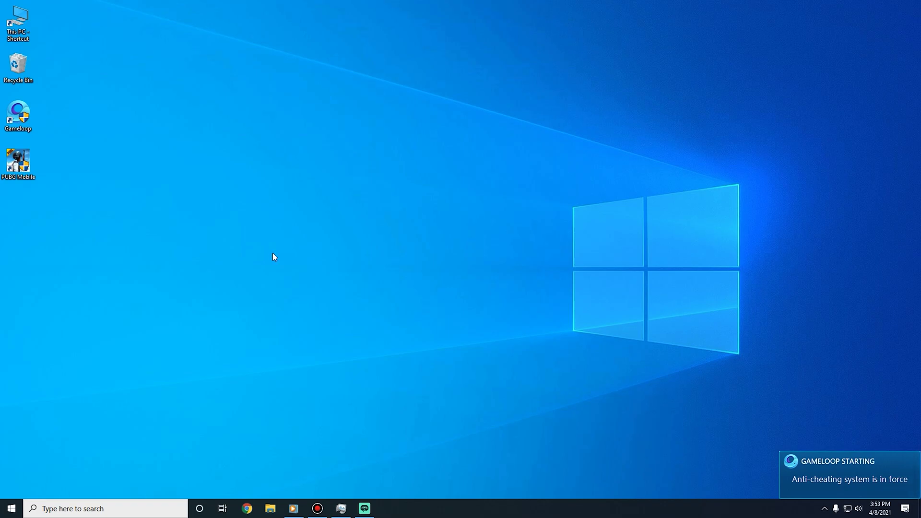
right_click(18, 158)
click(659, 331)
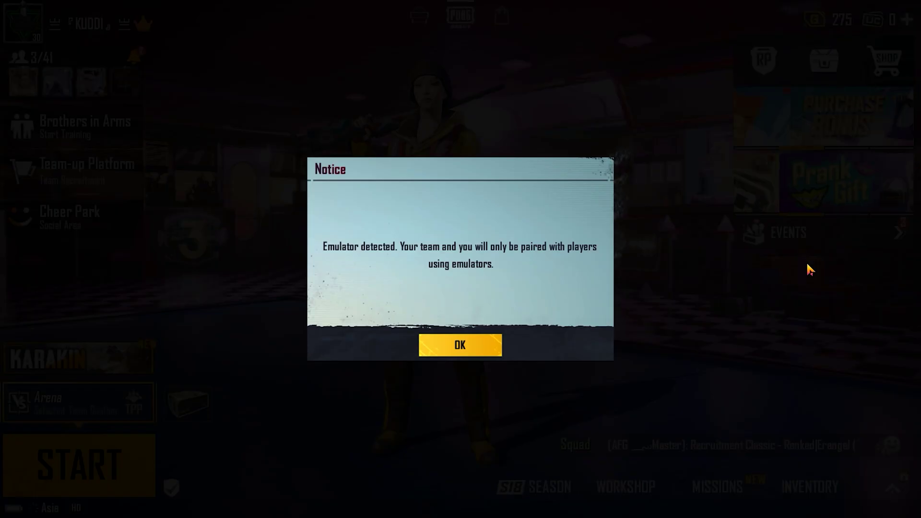
click(461, 343)
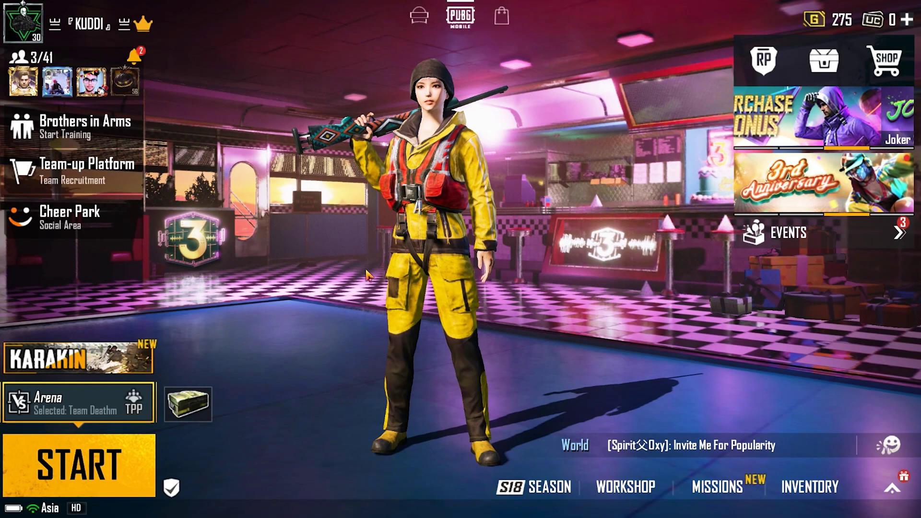
- Change the match mode from Arena to Classic on the Karakin map with TPP view and a four-player squad
click(106, 394)
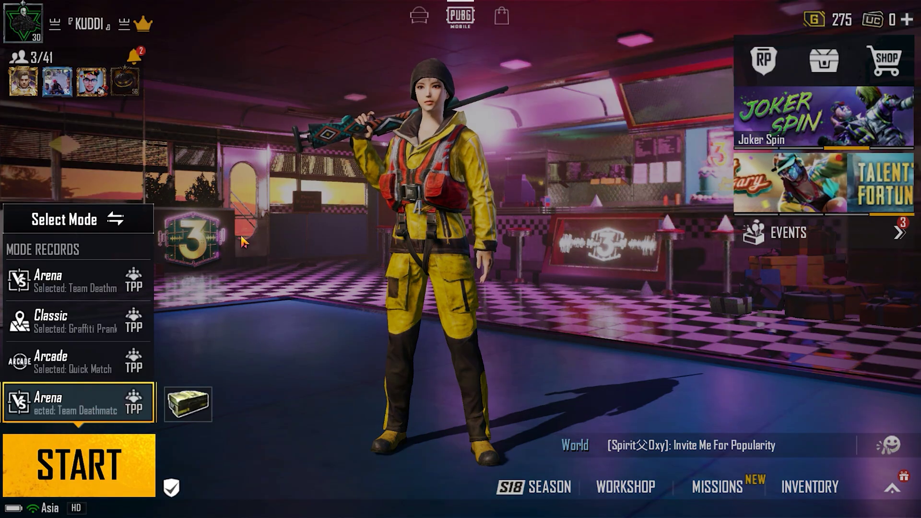
click(63, 230)
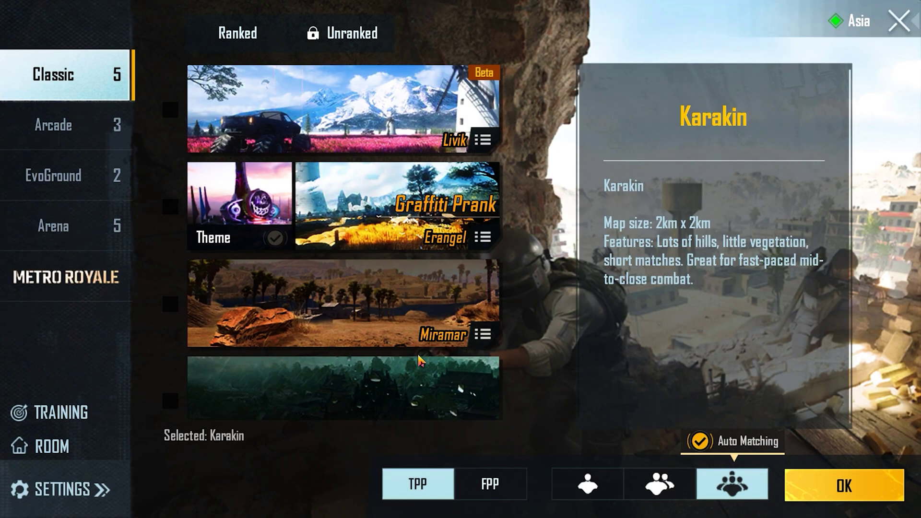
click(820, 479)
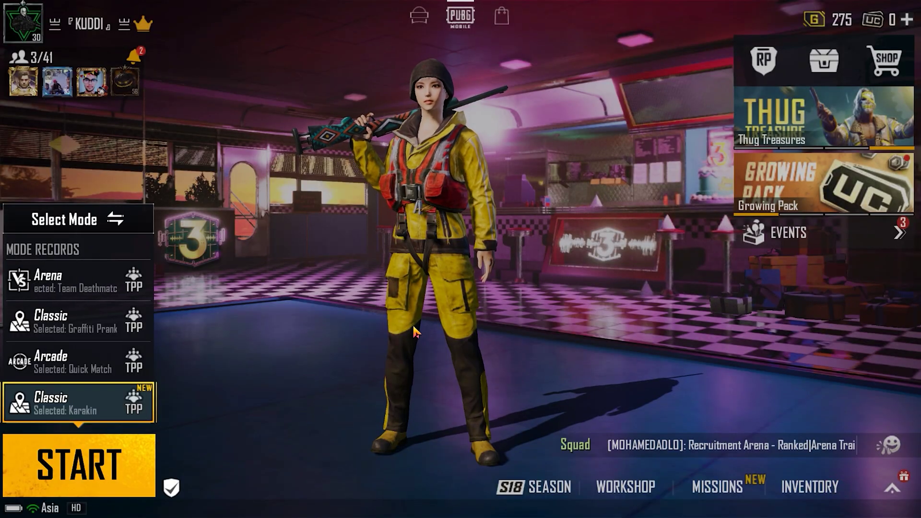
click(308, 384)
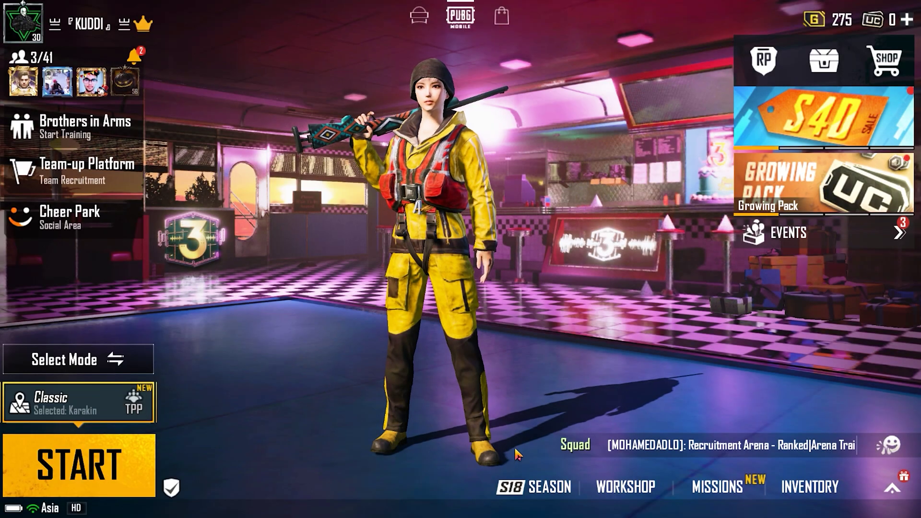
- Check the download status of the resource packs and separate resources in the game settings, and return to the lobby
click(891, 488)
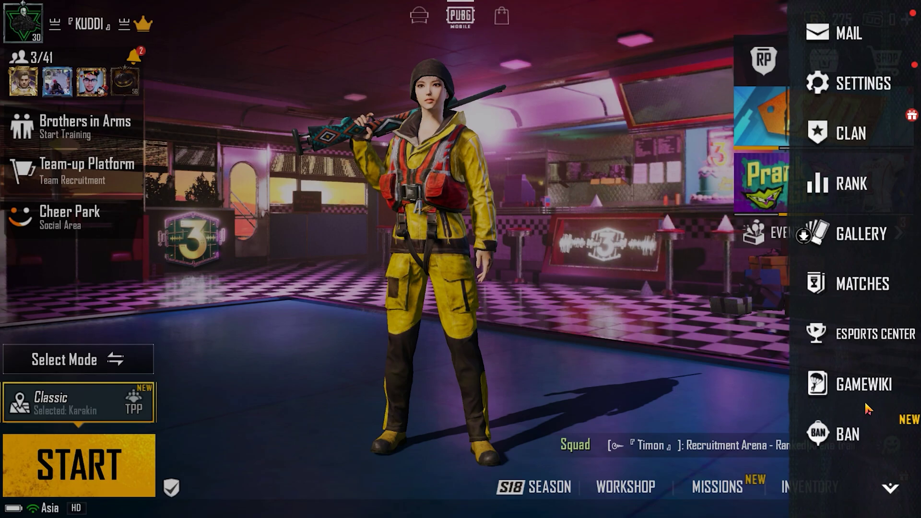
click(864, 83)
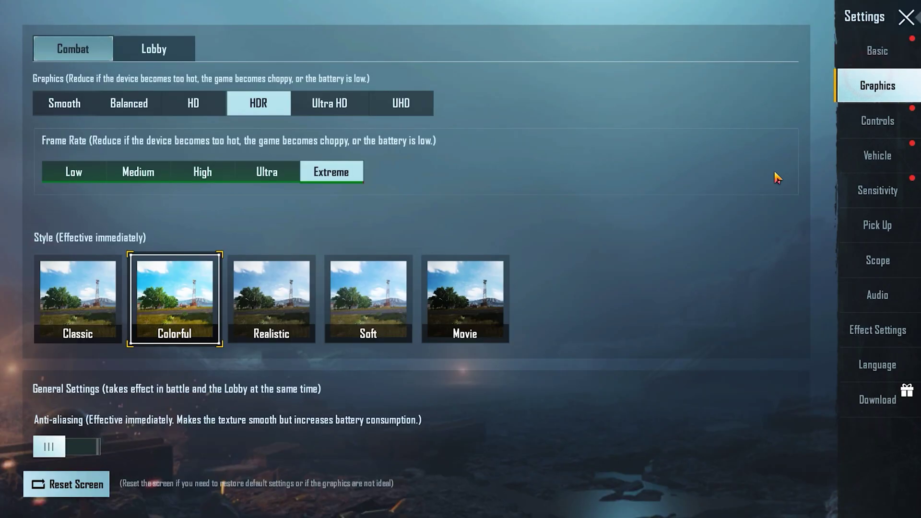
click(881, 403)
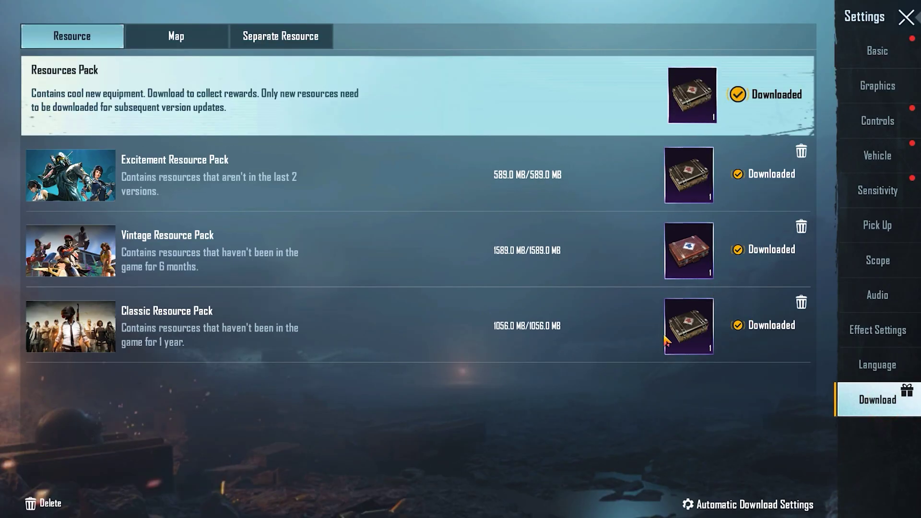
click(296, 36)
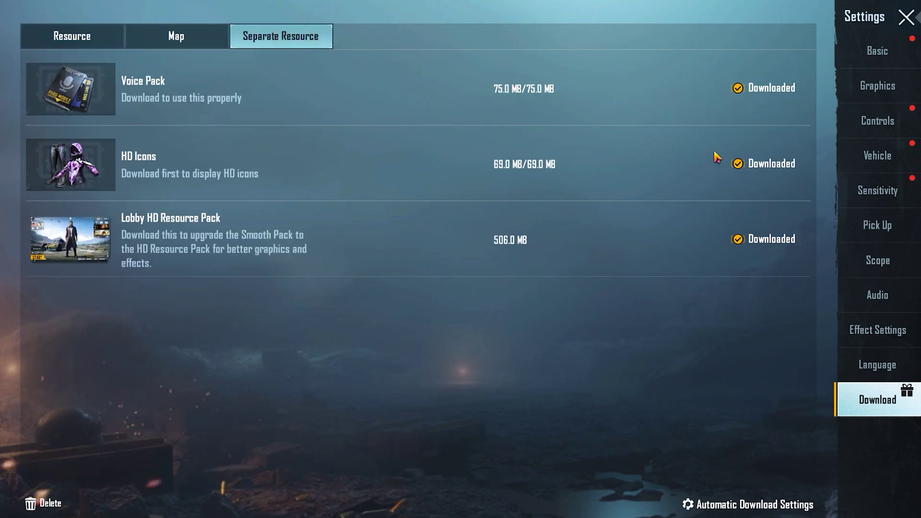
click(77, 46)
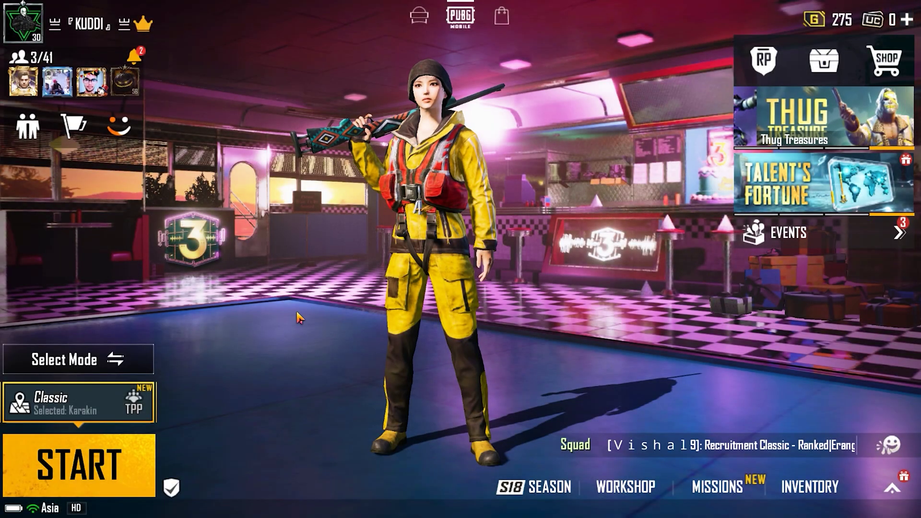
- Start matchmaking for the Classic Karakin match
click(92, 483)
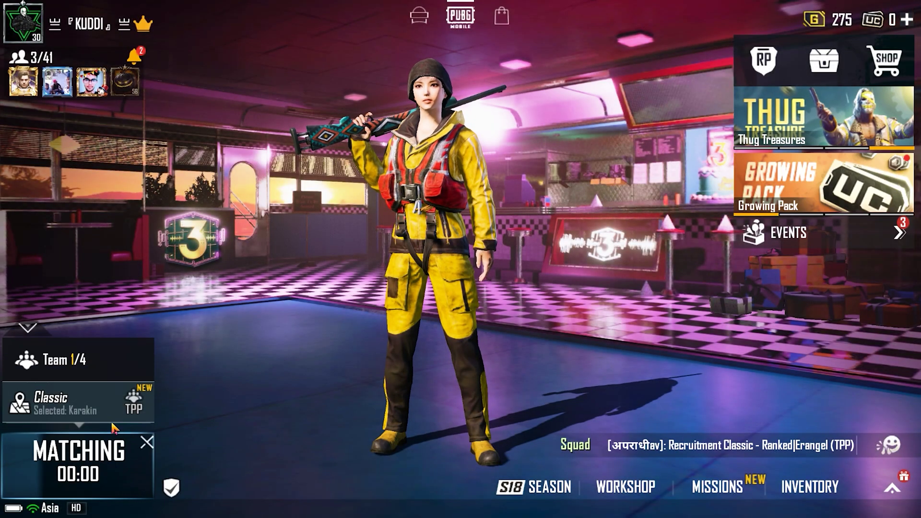